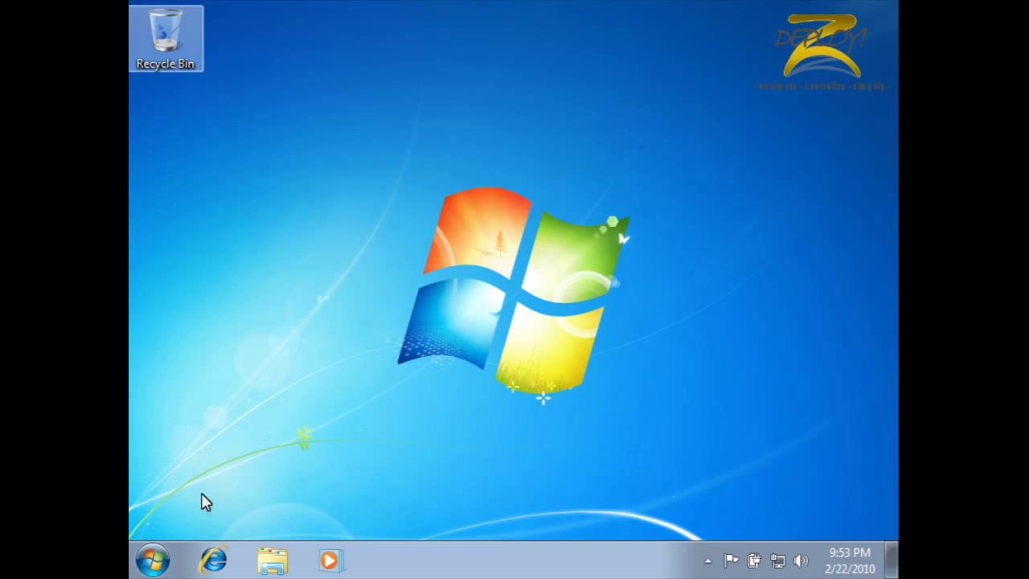
- Search Google for "xp mode" in Internet Explorer and open Microsoft's Download Windows XP Mode page
{"action": "left_click", "coordinate": [214, 561]}
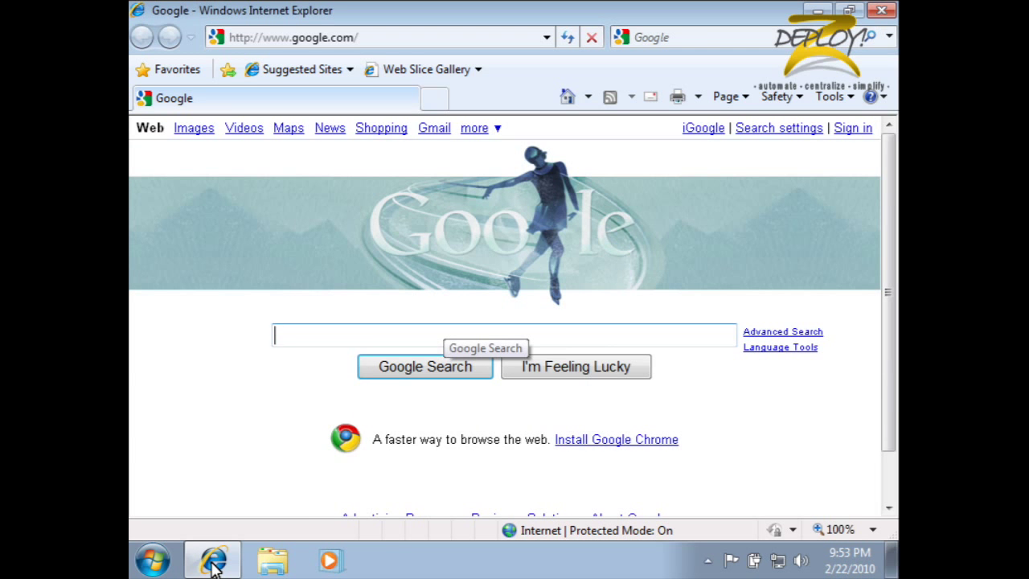
{"action": "type", "text": "xp mode"}
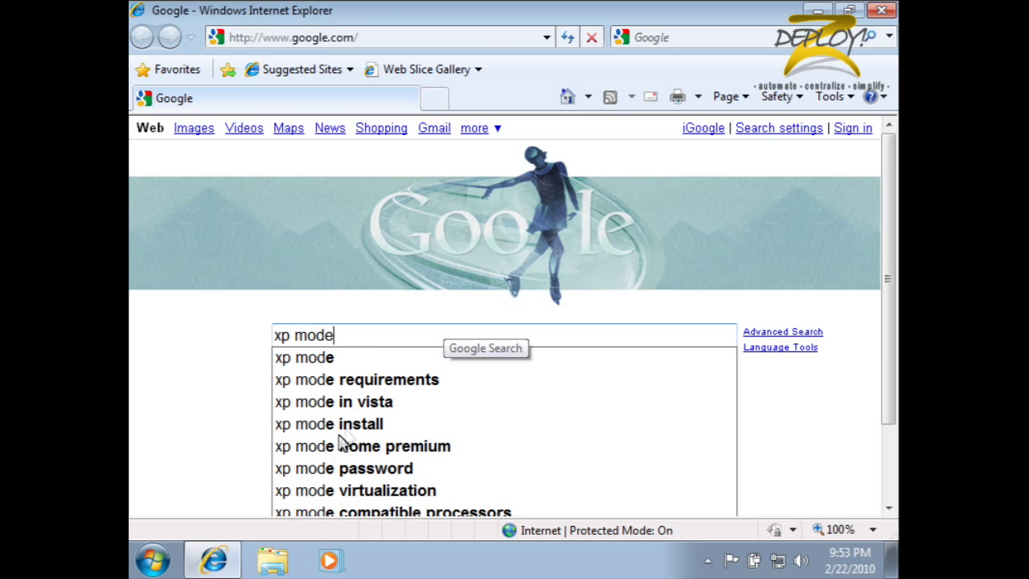
{"action": "key", "text": "Return"}
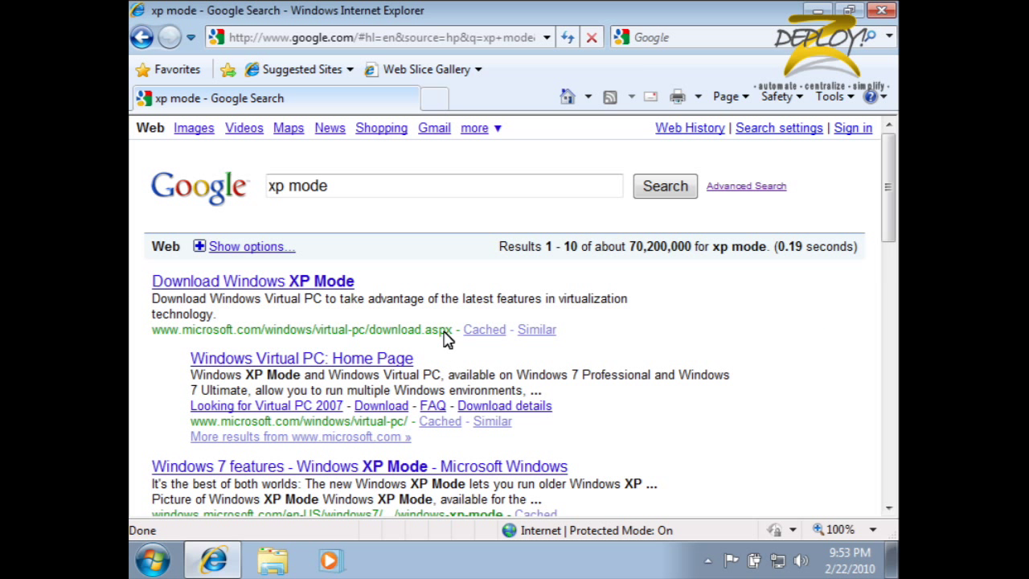
{"action": "left_click", "coordinate": [326, 287]}
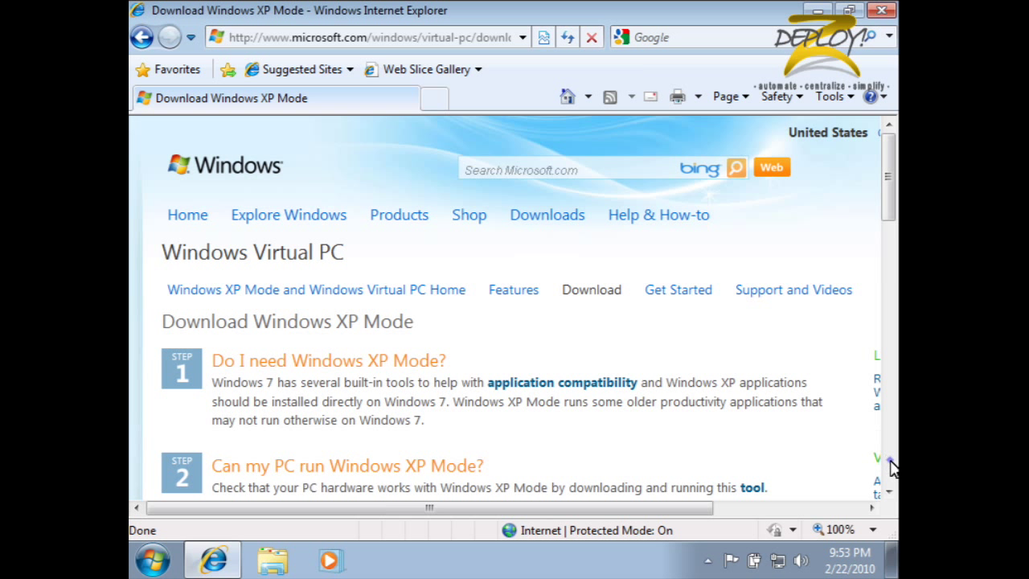
- Select Ultimate 32-bit as the Windows 7 edition and English as the installation language
{"action": "scroll", "coordinate": [769, 415], "scroll_direction": "down", "scroll_amount": 4}
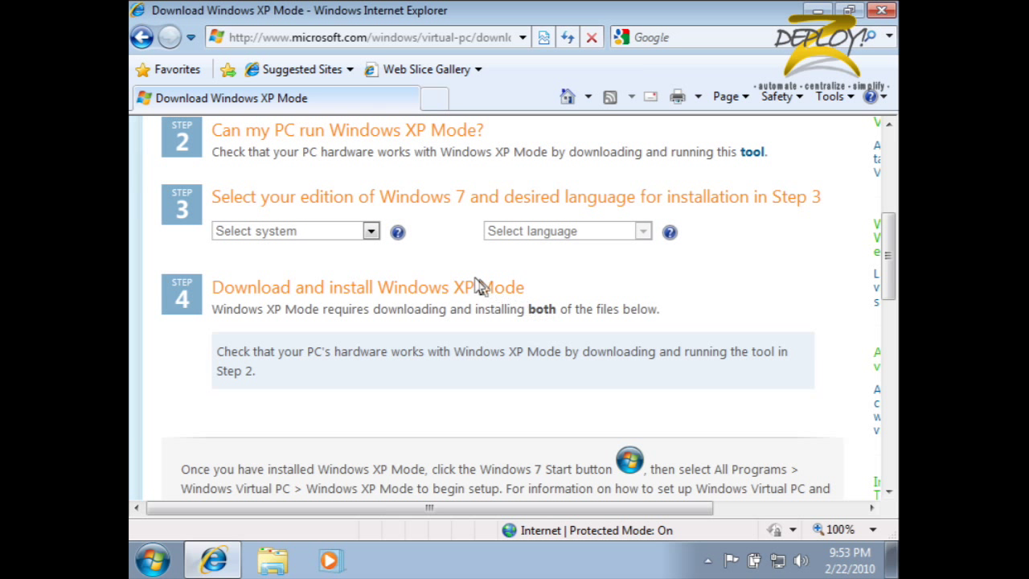
{"action": "left_click", "coordinate": [370, 231]}
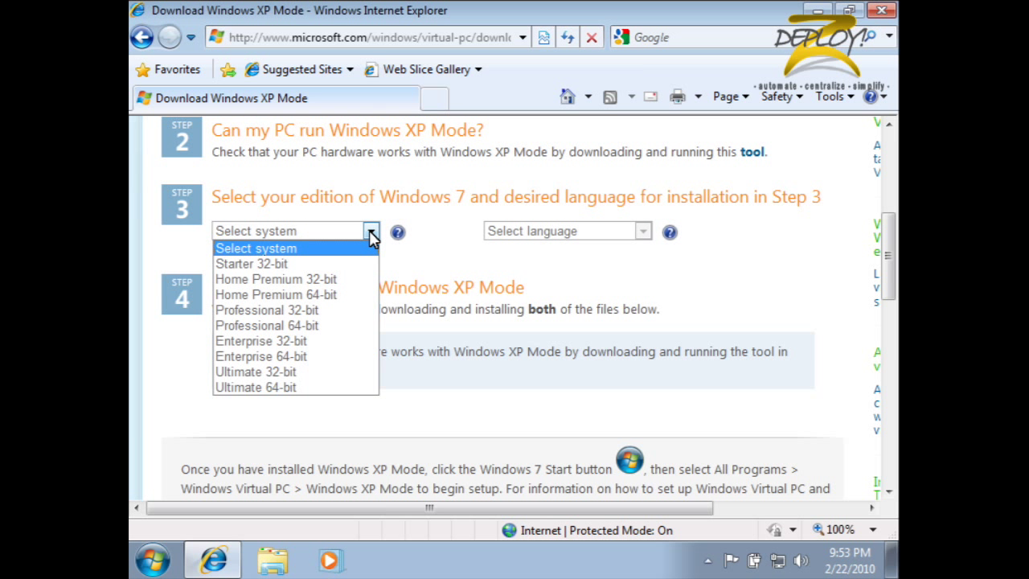
{"action": "left_click", "coordinate": [321, 373]}
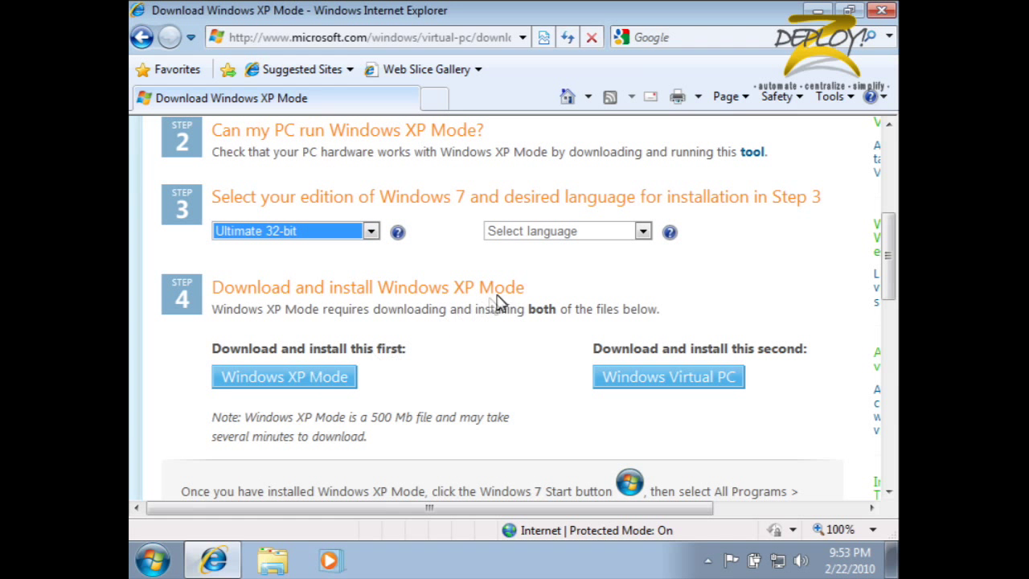
{"action": "left_click", "coordinate": [647, 232]}
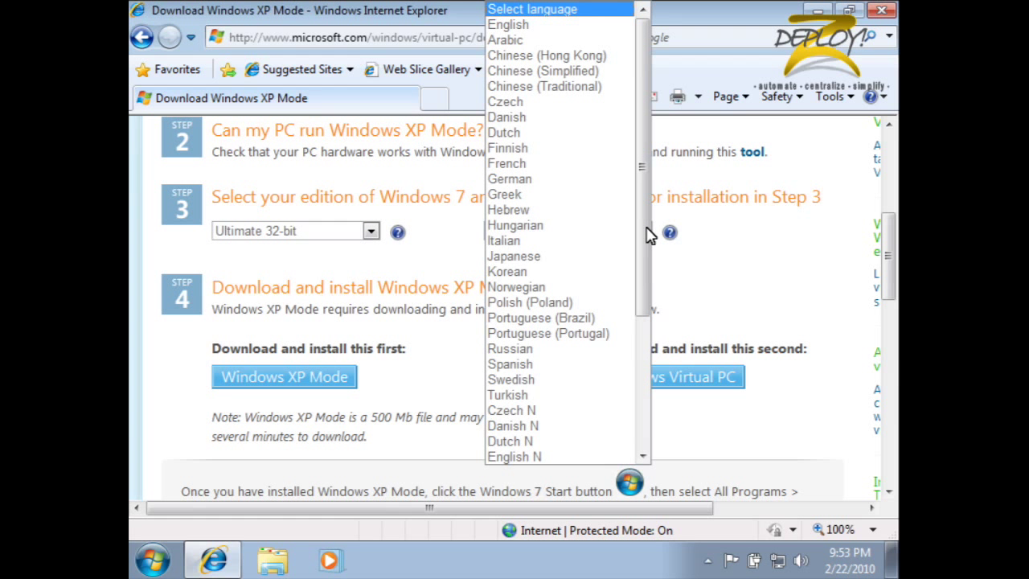
{"action": "left_click", "coordinate": [579, 27]}
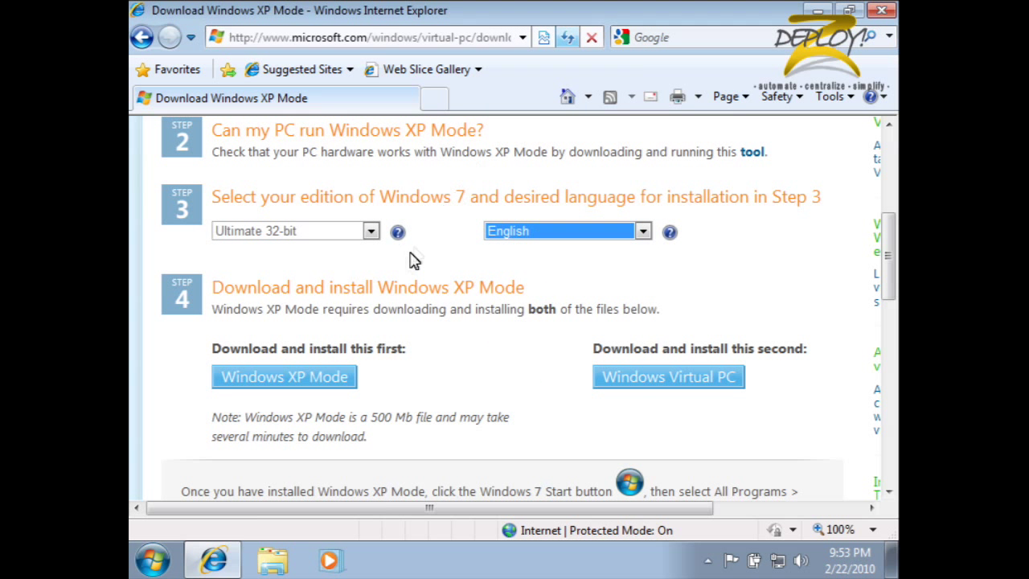
- Download and run the Windows XP Mode installer, completing its setup with the default install location
{"action": "left_click", "coordinate": [321, 384]}
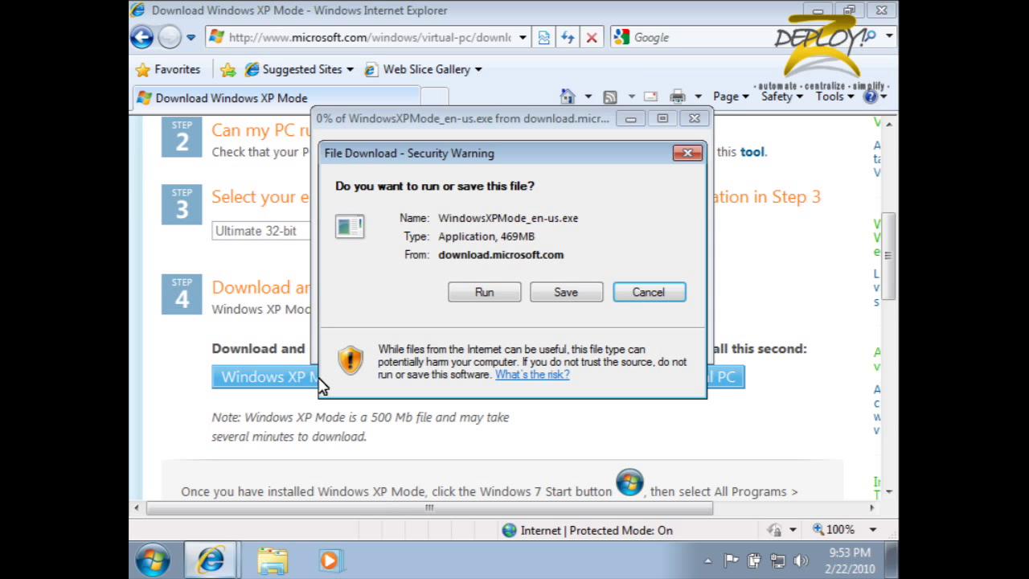
{"action": "left_click", "coordinate": [485, 293]}
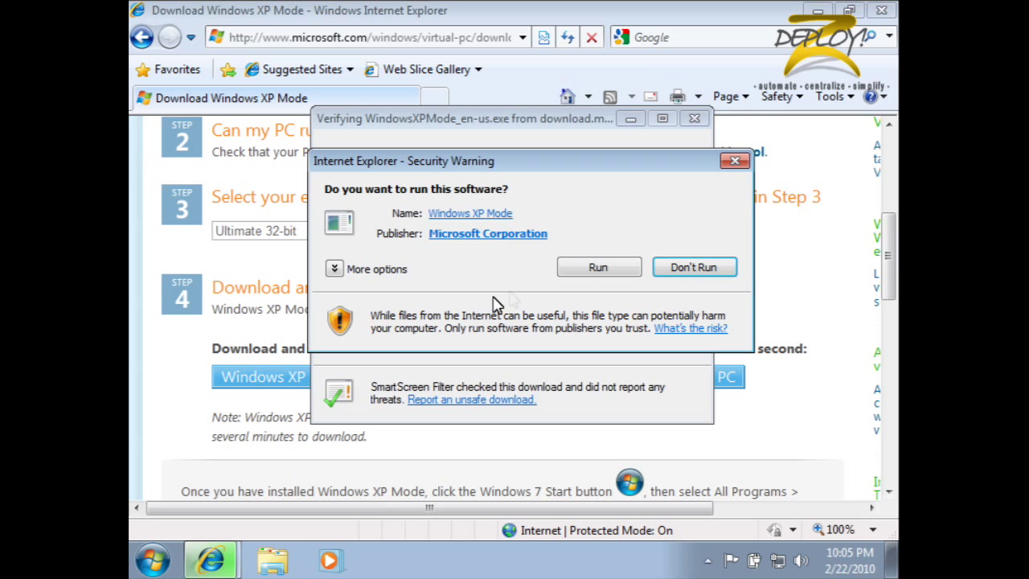
{"action": "left_click", "coordinate": [593, 270]}
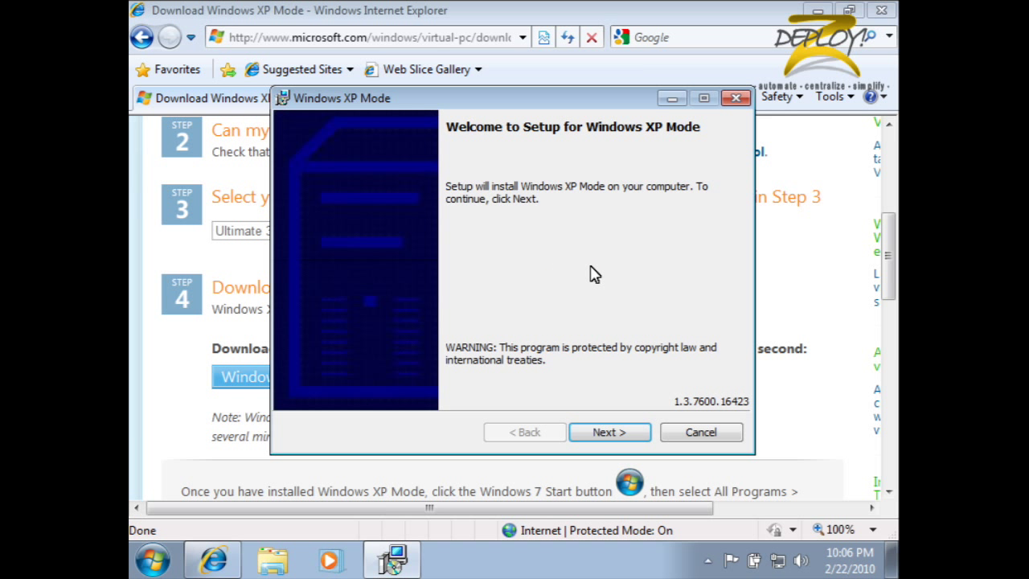
{"action": "left_click", "coordinate": [613, 432]}
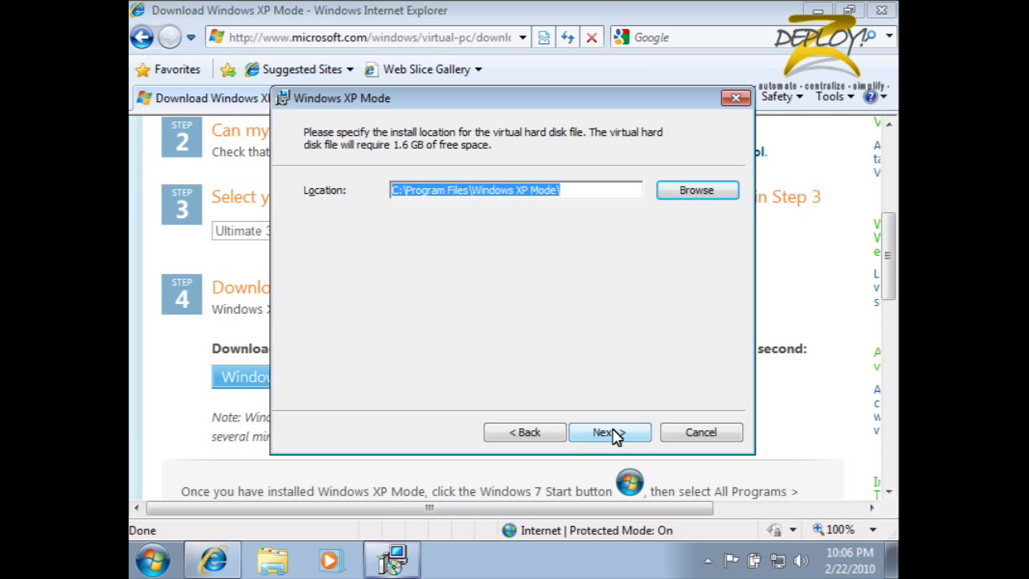
{"action": "left_click", "coordinate": [612, 432]}
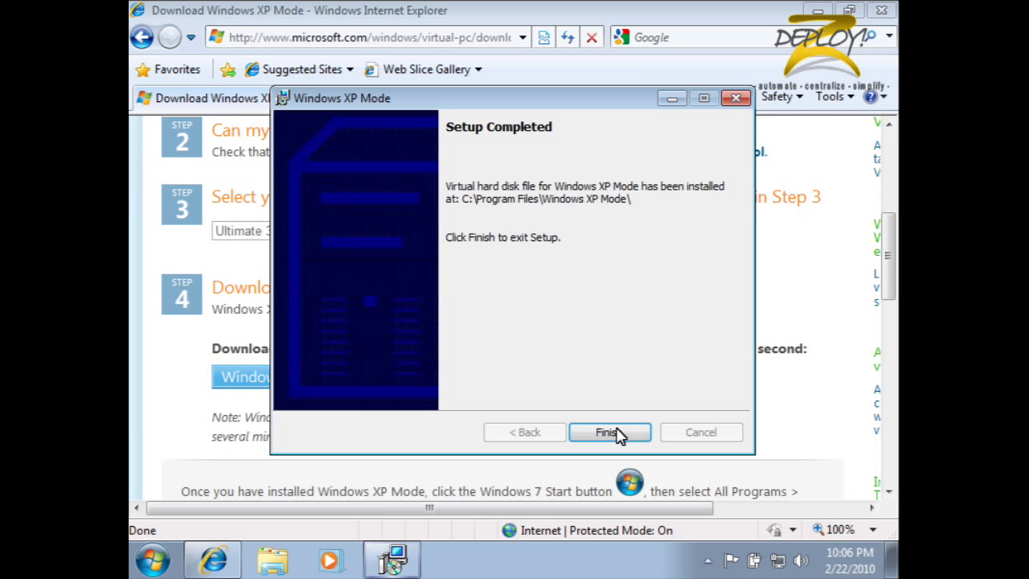
{"action": "left_click", "coordinate": [617, 434]}
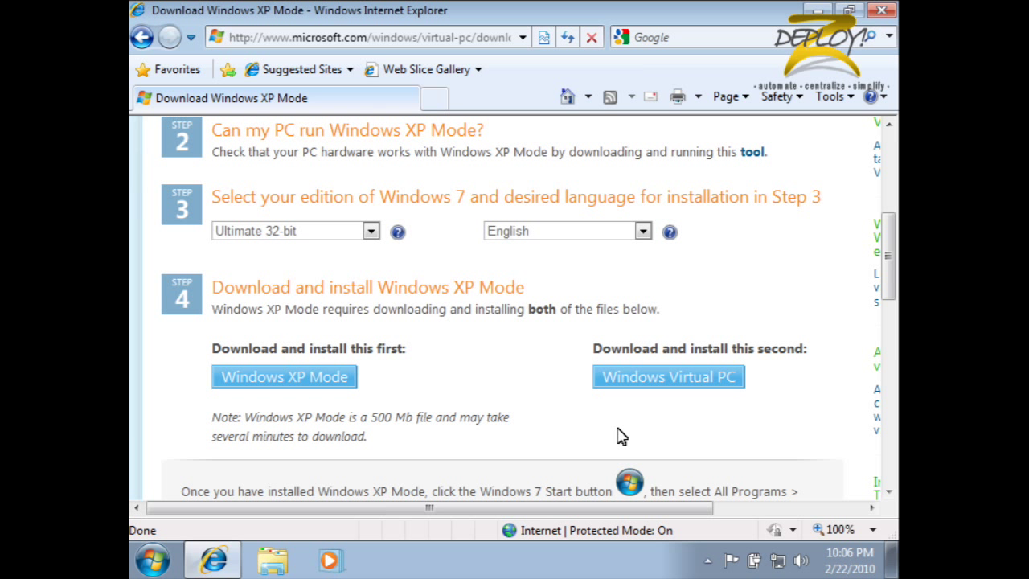
- Download and open the Windows Virtual PC update KB958559, then install it and accept its license terms
{"action": "left_click", "coordinate": [659, 381]}
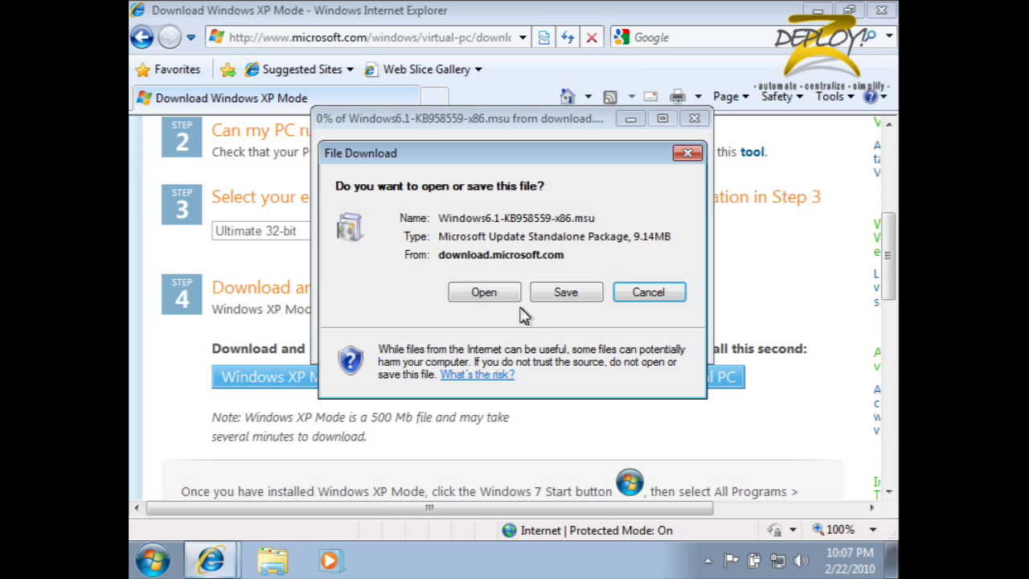
{"action": "left_click", "coordinate": [485, 293]}
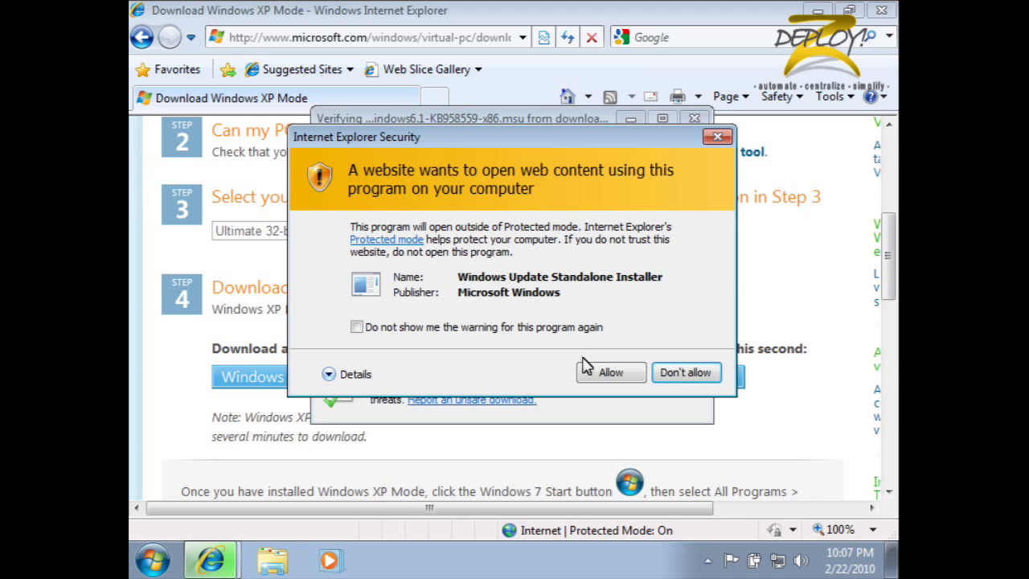
{"action": "left_click", "coordinate": [606, 375]}
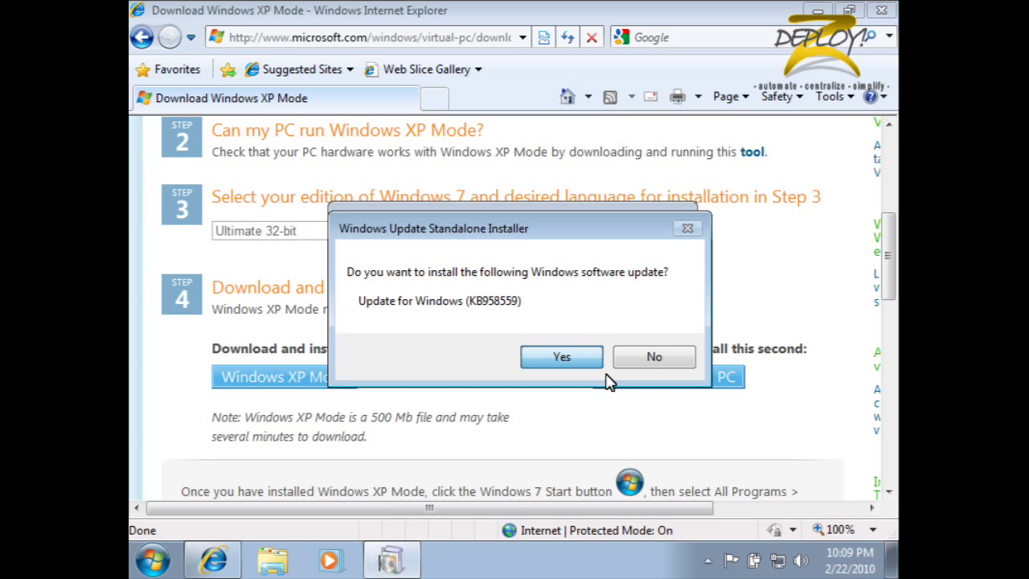
{"action": "left_click", "coordinate": [577, 359]}
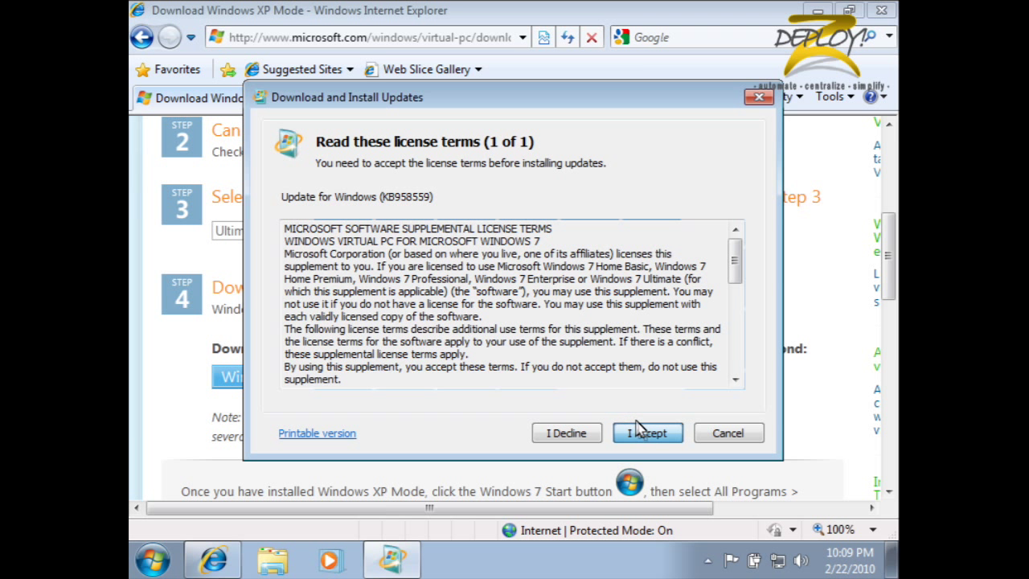
{"action": "left_click", "coordinate": [648, 433]}
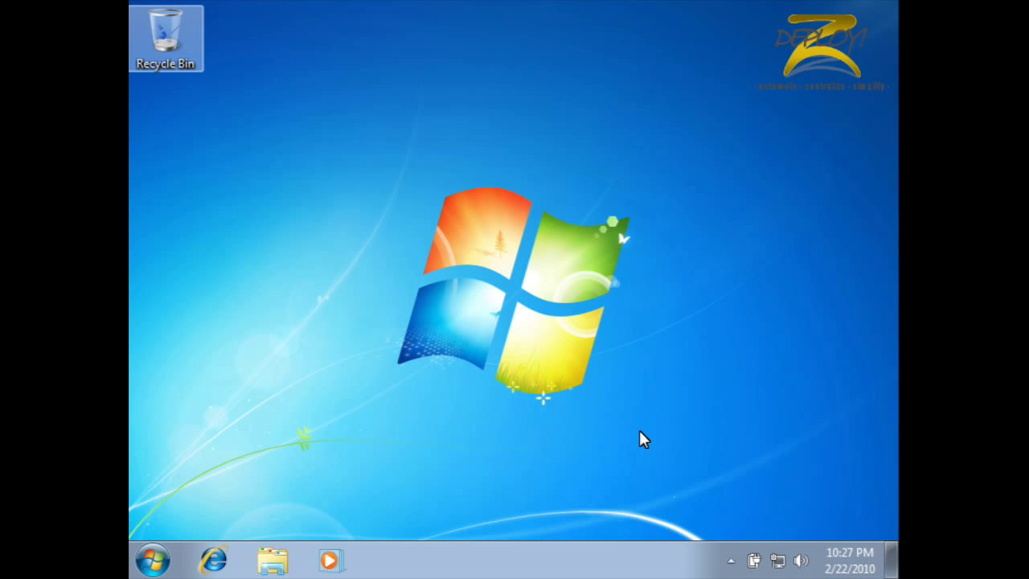
- Launch Windows XP Mode from the Windows Virtual PC program folder
{"action": "left_click", "coordinate": [152, 560]}
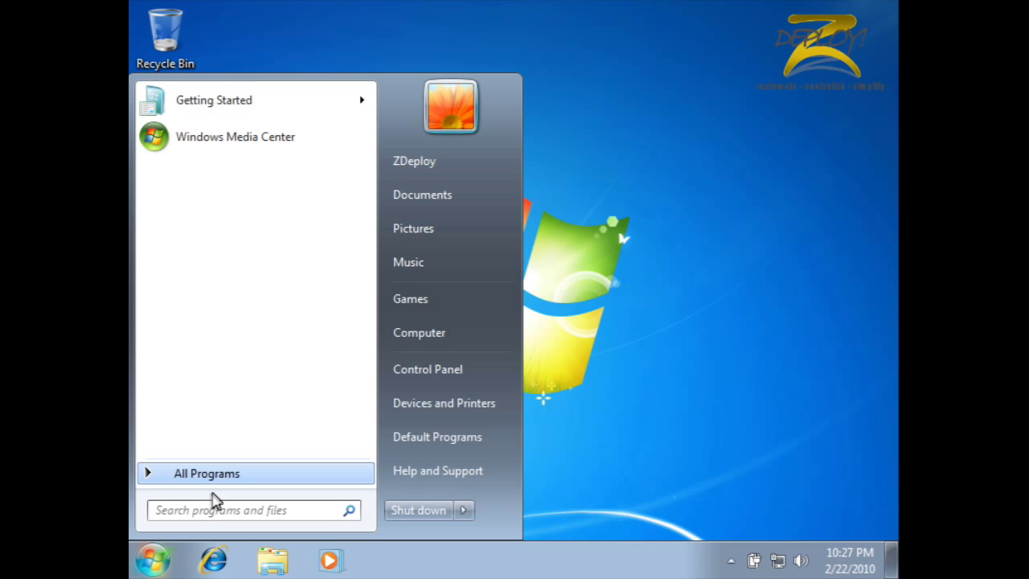
{"action": "left_click", "coordinate": [225, 480]}
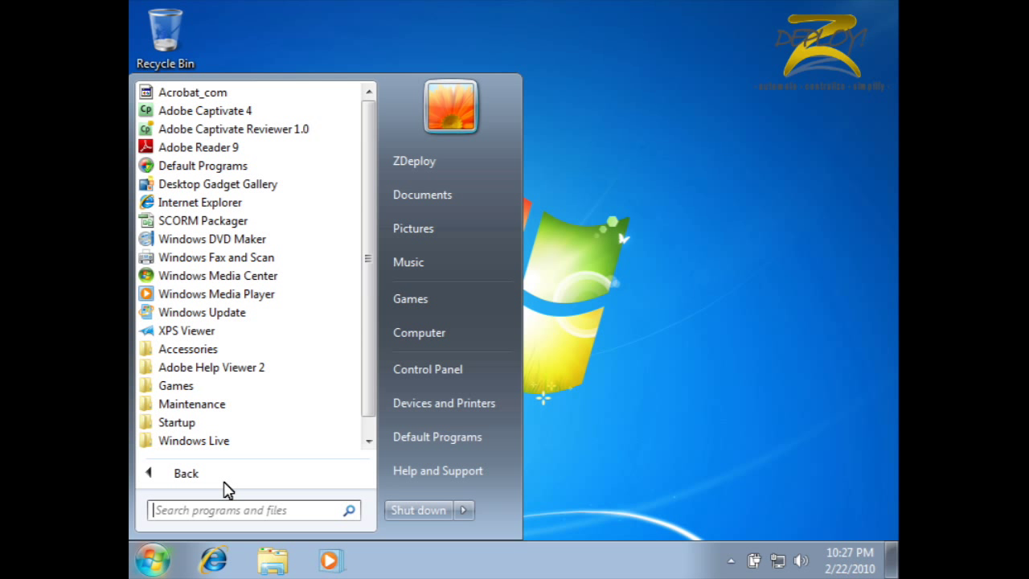
{"action": "scroll", "coordinate": [368, 426], "scroll_direction": "down", "scroll_amount": 1}
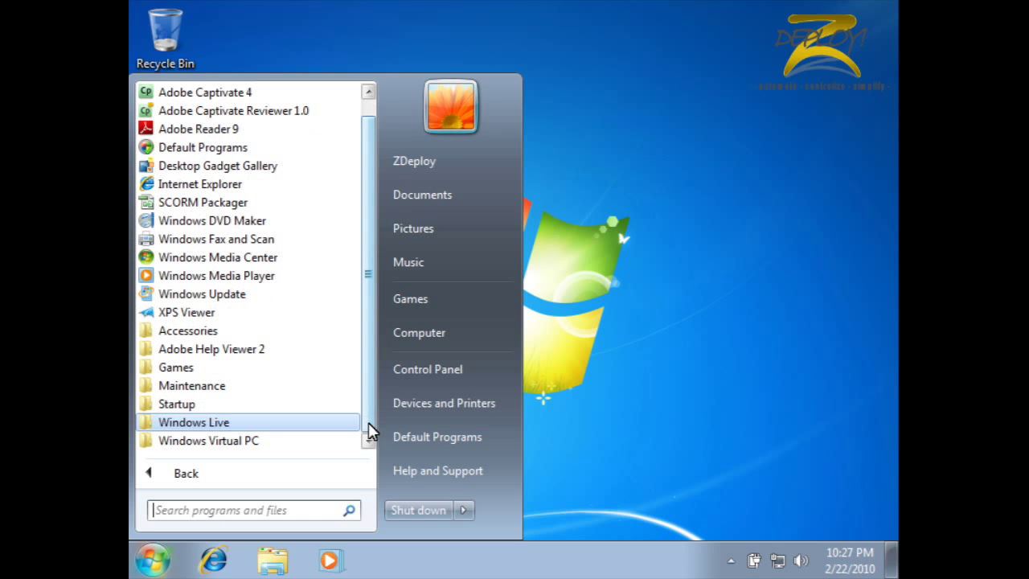
{"action": "left_click", "coordinate": [241, 446]}
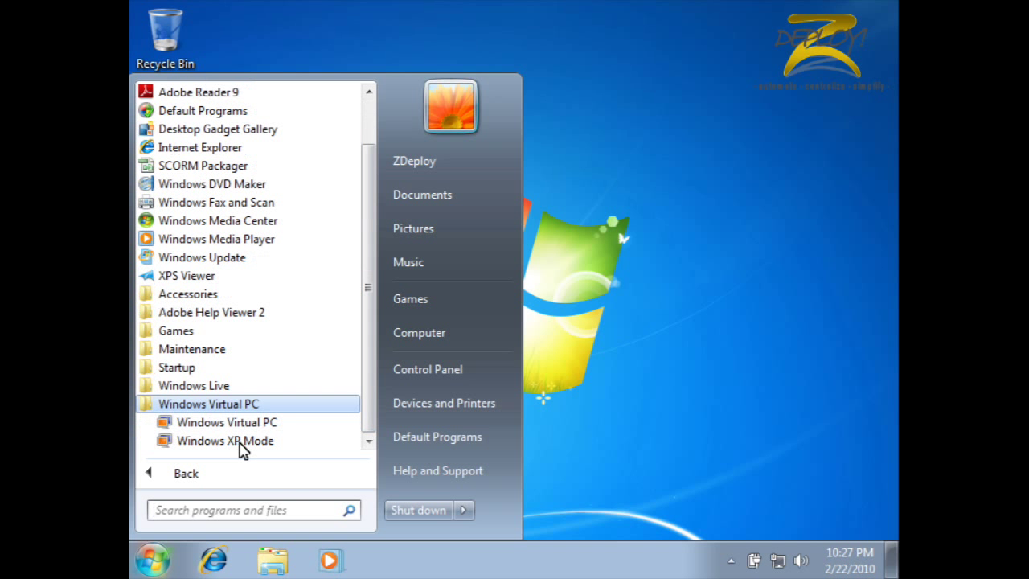
{"action": "left_click", "coordinate": [193, 441]}
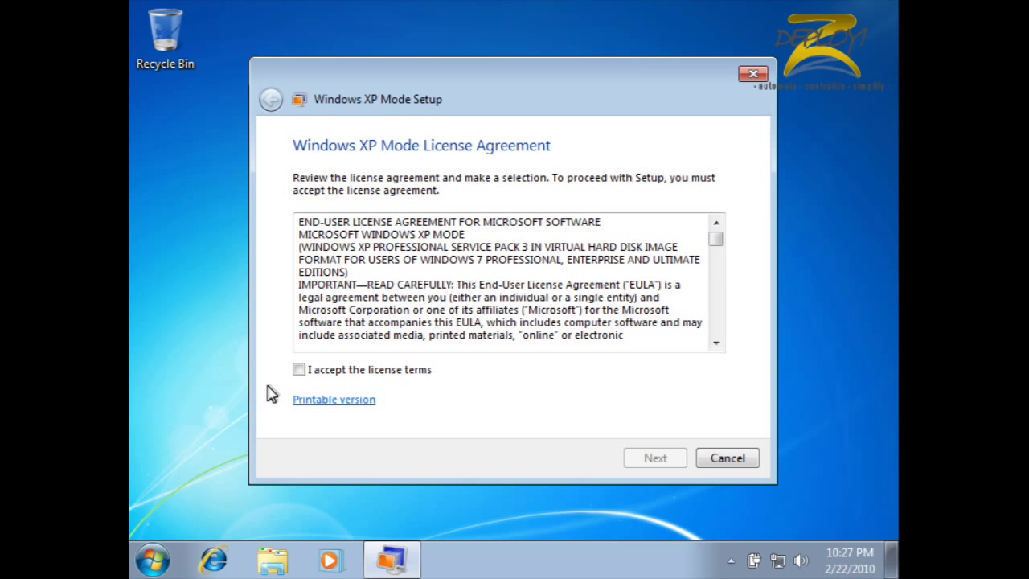
- Accept the Windows XP Mode license terms and proceed to the installation folder and credentials page
{"action": "left_click", "coordinate": [298, 370]}
{"action": "left_click", "coordinate": [298, 370]}
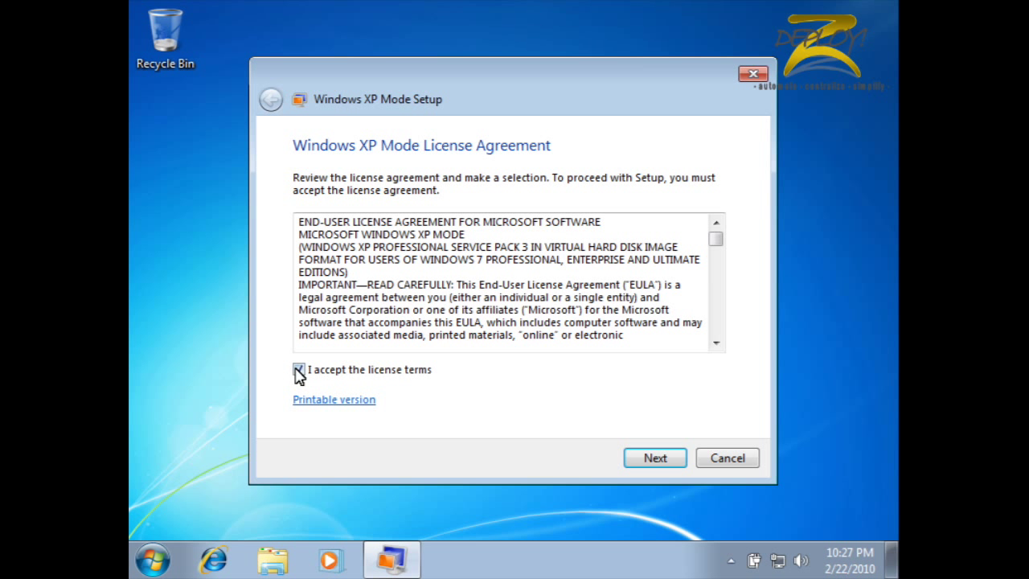
{"action": "left_click", "coordinate": [653, 459]}
- Enter and confirm the XP Mode account password, keeping the default installation folder and remembered credentials
{"action": "type", "text": "•••••••"}
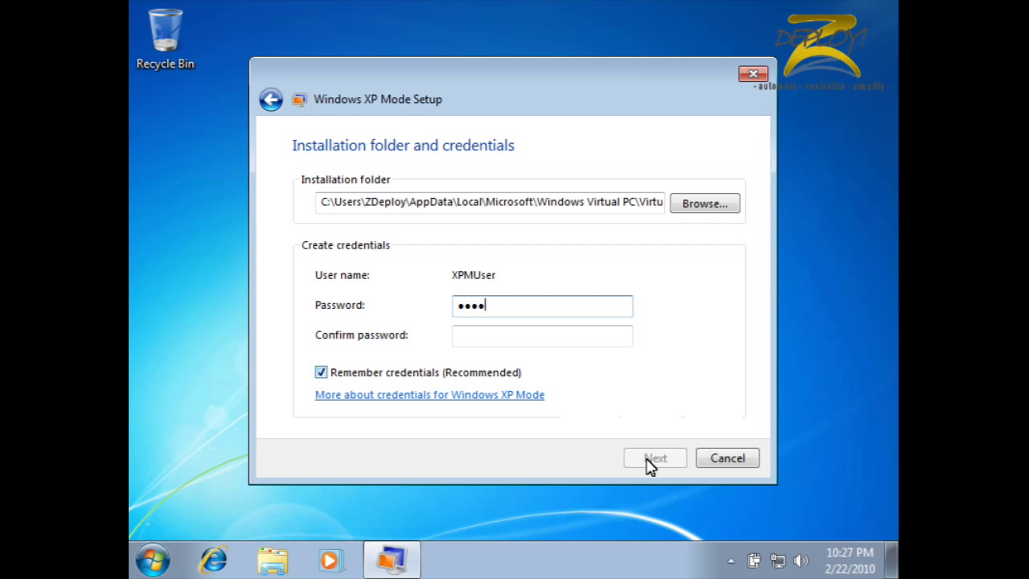
{"action": "type", "text": "•"}
{"action": "left_click", "coordinate": [519, 340]}
{"action": "type", "text": "••••••"}
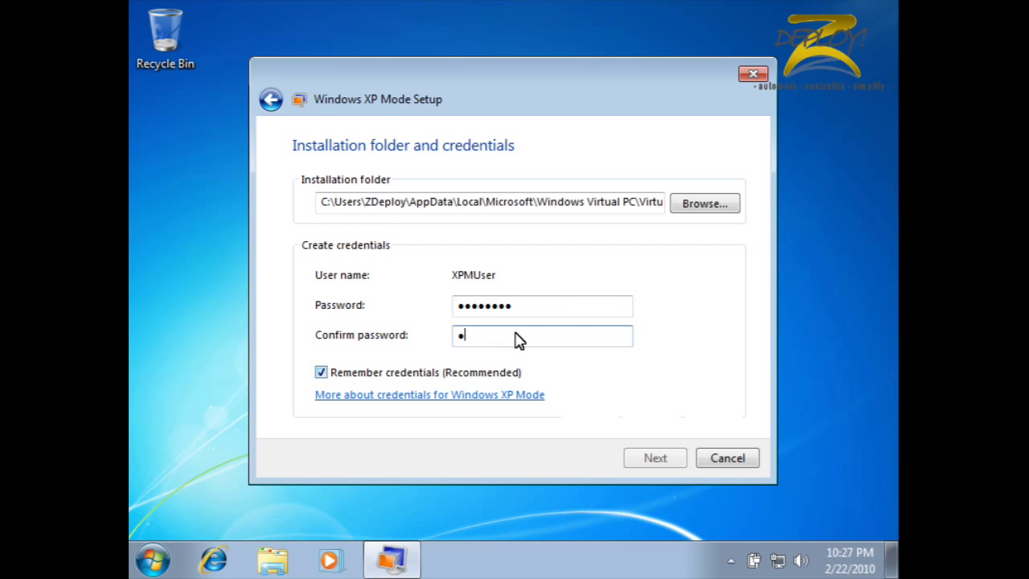
{"action": "type", "text": "••"}
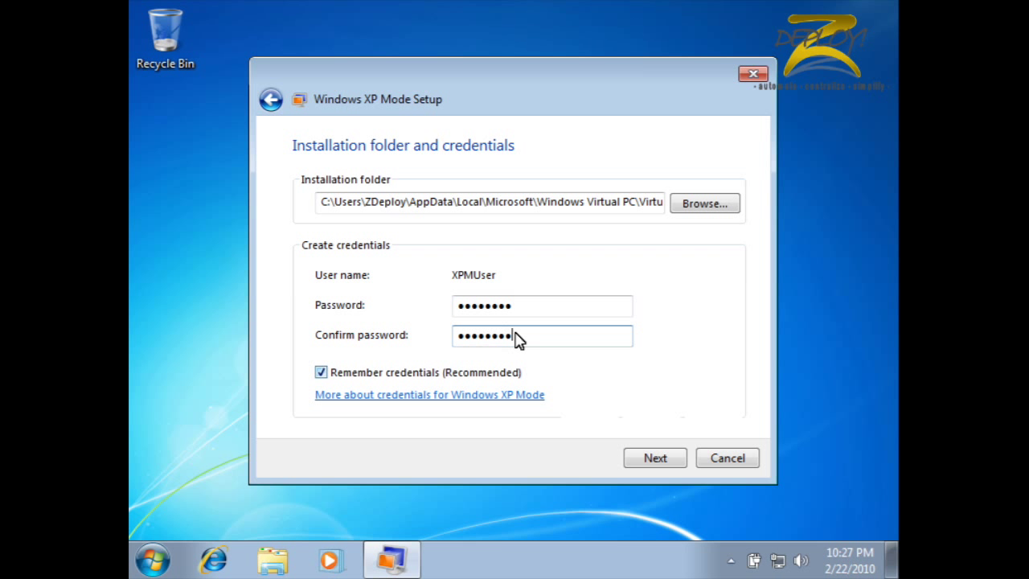
{"action": "left_click", "coordinate": [656, 457]}
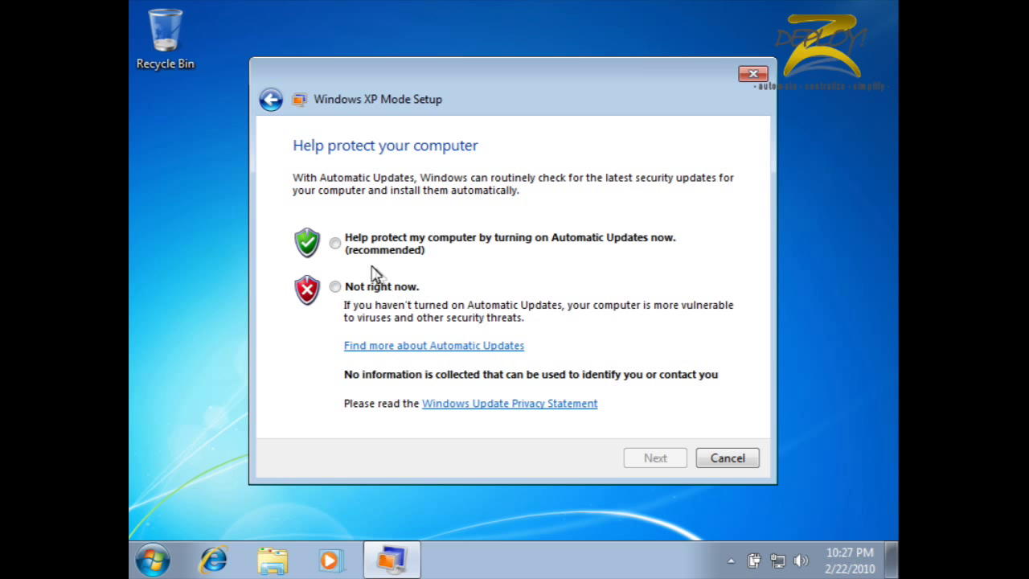
- Turn on Automatic Updates and run the Windows XP Mode setup, dismissing the antivirus notification on the XP desktop
{"action": "left_click", "coordinate": [335, 242]}
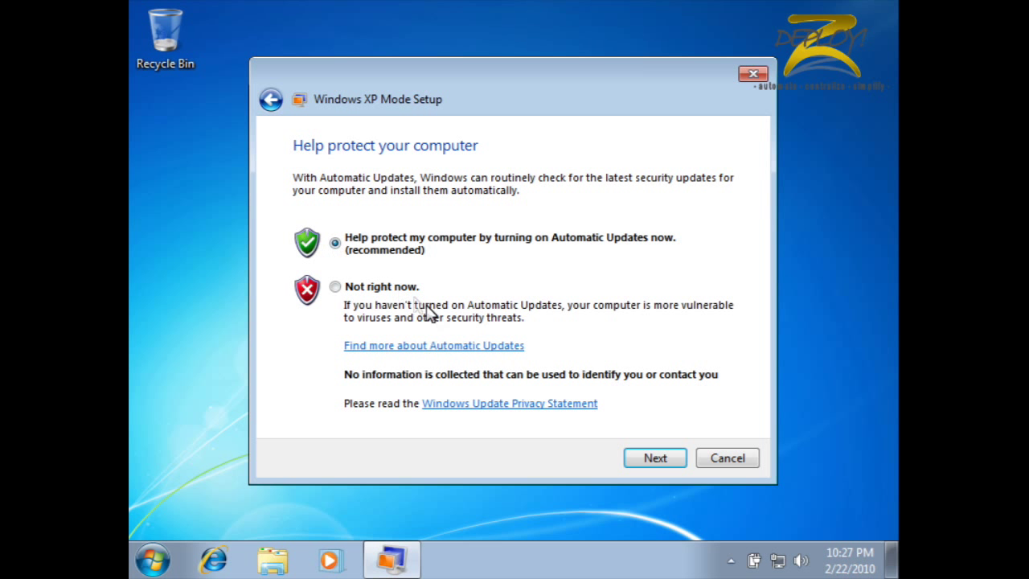
{"action": "left_click", "coordinate": [653, 460]}
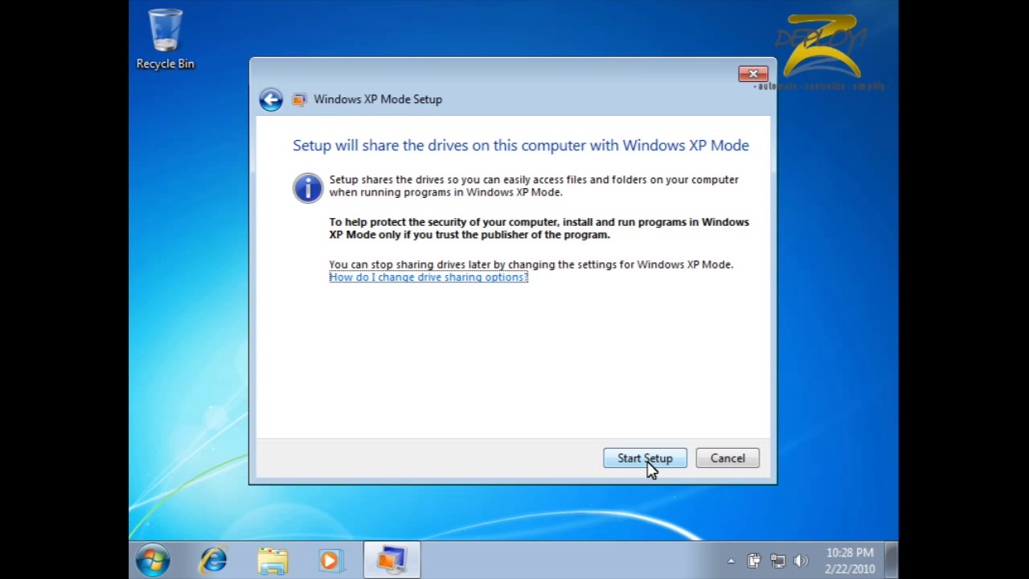
{"action": "left_click", "coordinate": [647, 463]}
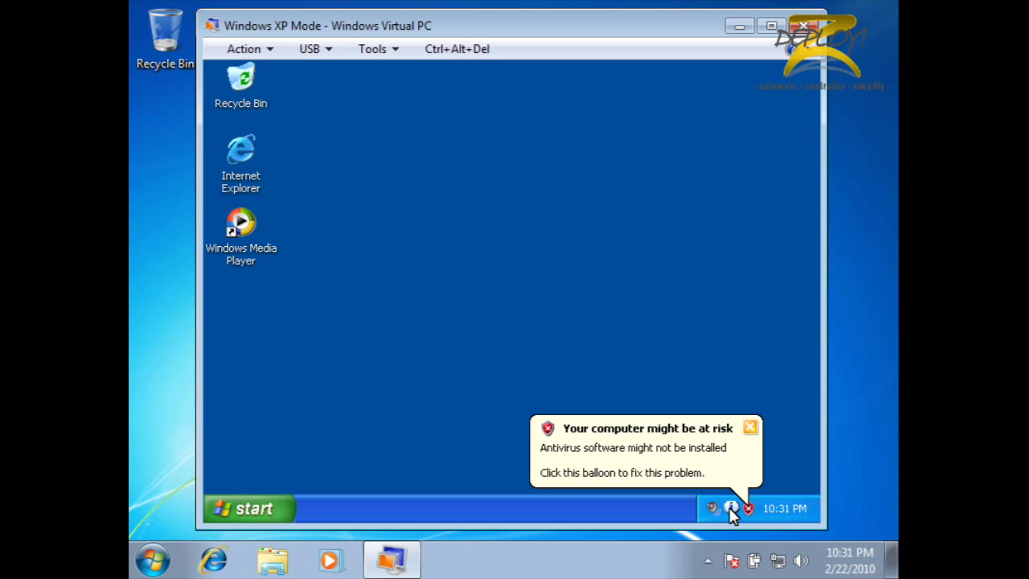
{"action": "left_click", "coordinate": [749, 427]}
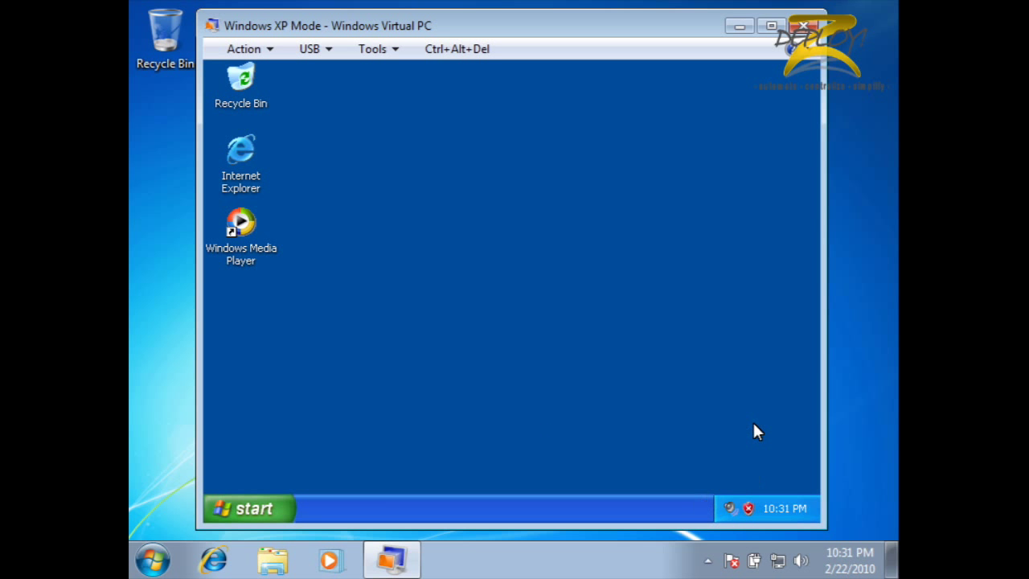